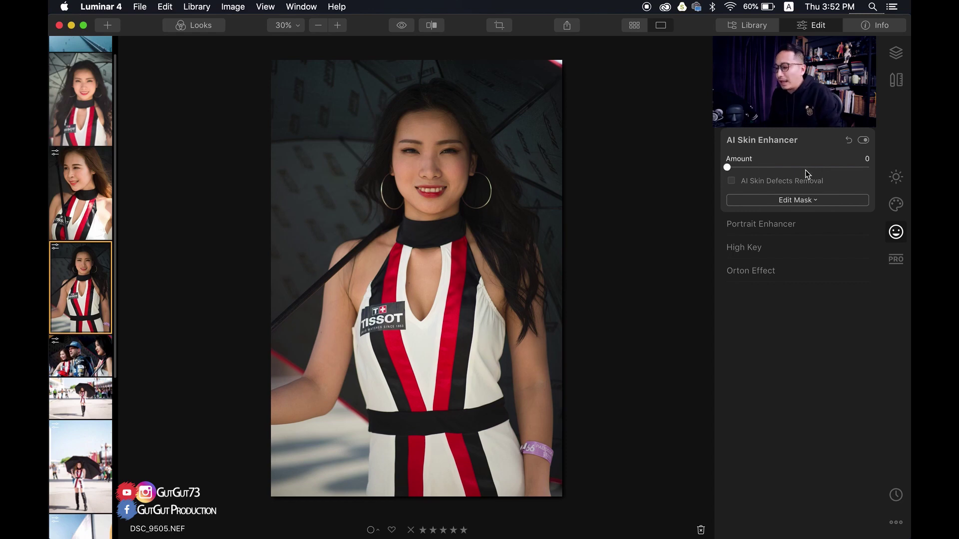
Zoom the portrait to 100% and center the model's face in view
{"action": "left_click", "coordinate": [287, 25]}
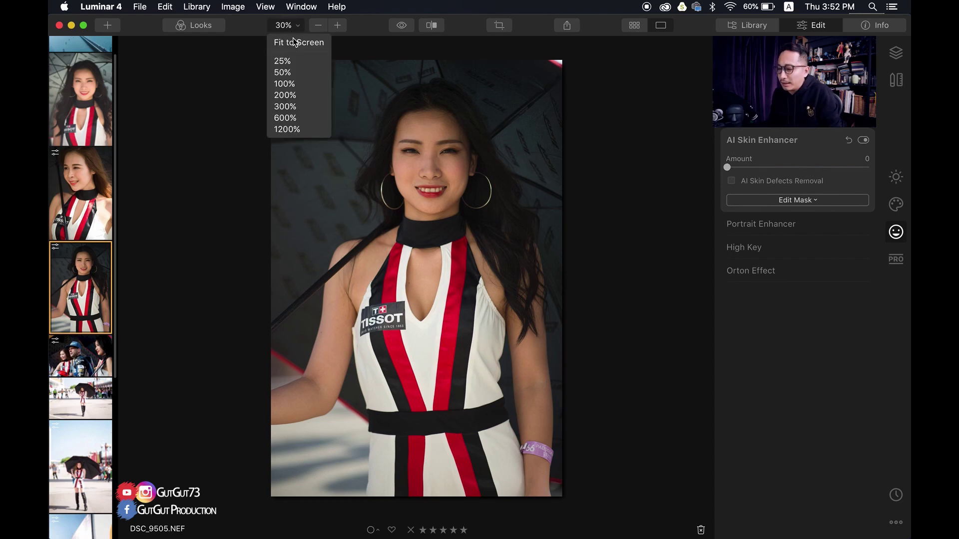
{"action": "left_click", "coordinate": [294, 72]}
{"action": "left_click_drag", "start_coordinate": [299, 60], "coordinate": [261, 180]}
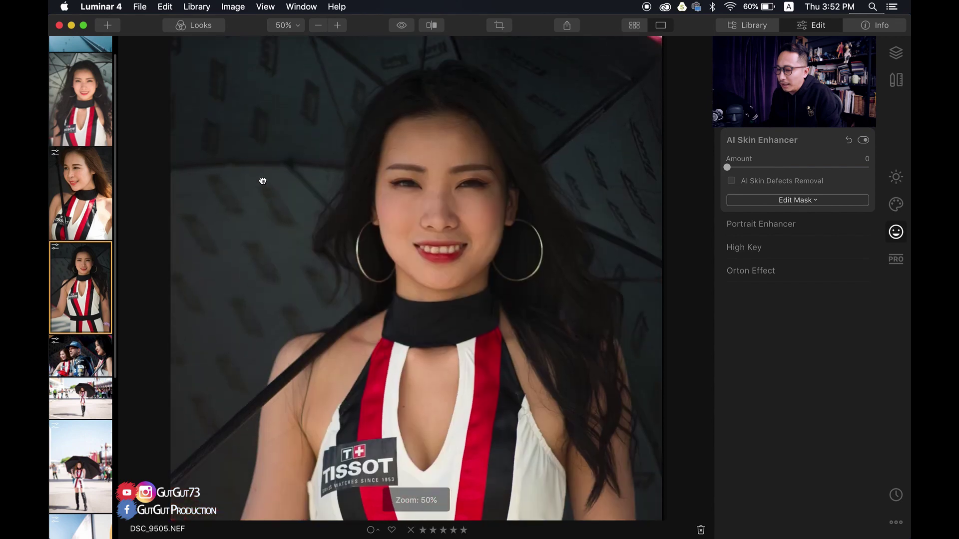
{"action": "left_click", "coordinate": [287, 25]}
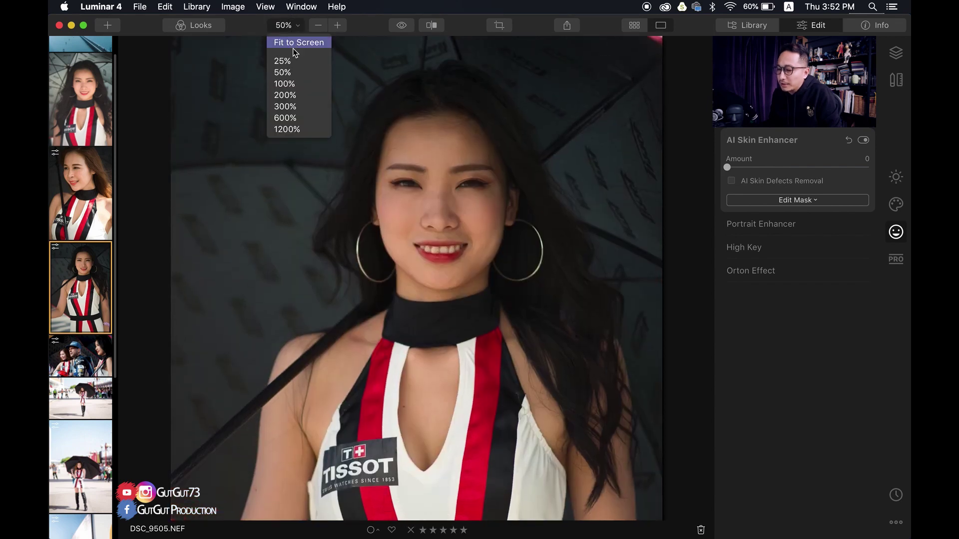
{"action": "left_click", "coordinate": [294, 83]}
{"action": "left_click_drag", "start_coordinate": [306, 163], "coordinate": [265, 224]}
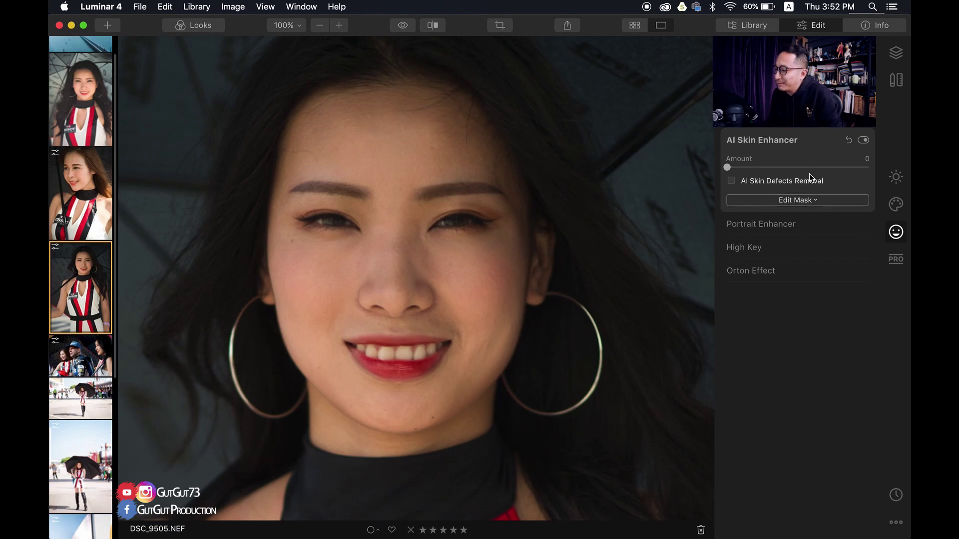
Set AI Skin Enhancer amount to 79 and compare the face before and after
{"action": "left_click", "coordinate": [824, 169]}
{"action": "left_click_drag", "start_coordinate": [825, 169], "coordinate": [838, 168]}
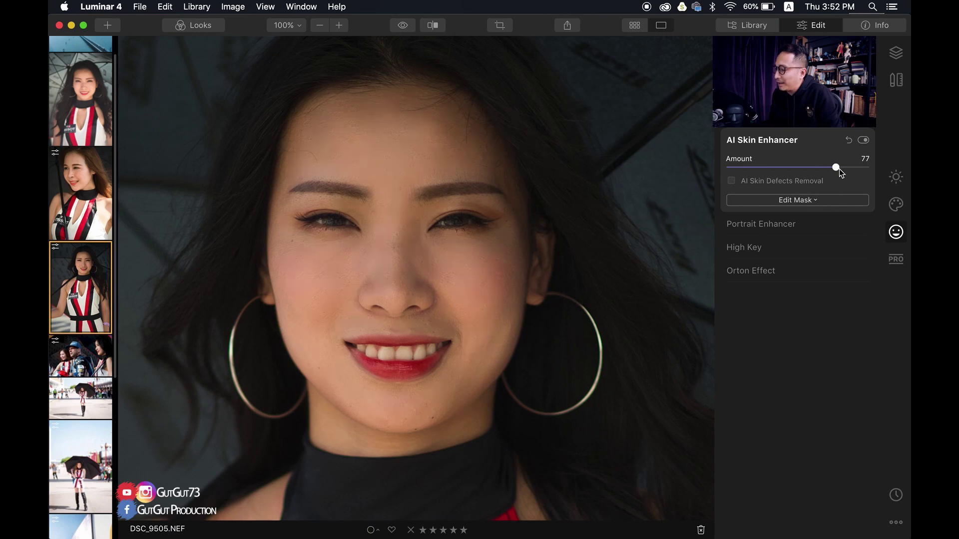
{"action": "left_click_drag", "start_coordinate": [839, 168], "coordinate": [841, 169]}
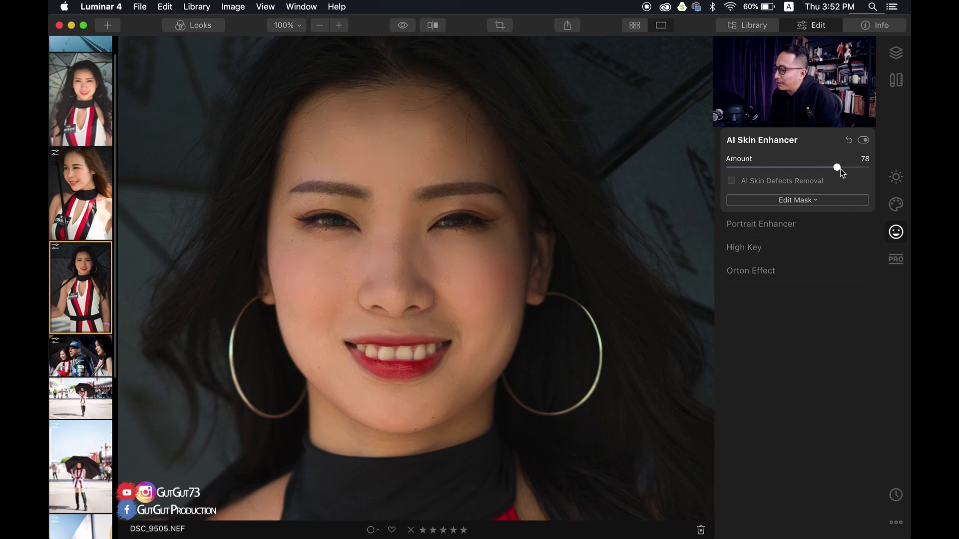
{"action": "left_click", "coordinate": [403, 25]}
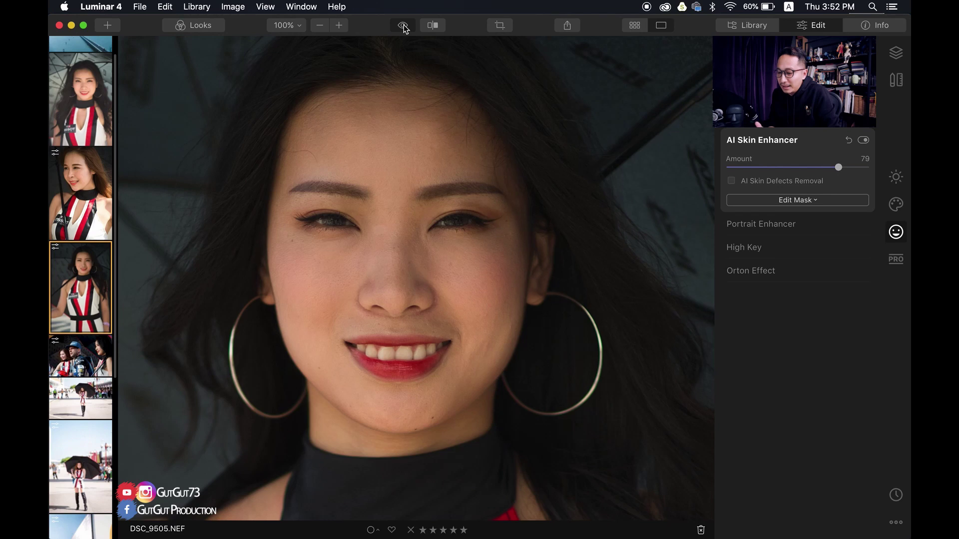
{"action": "left_click", "coordinate": [403, 25]}
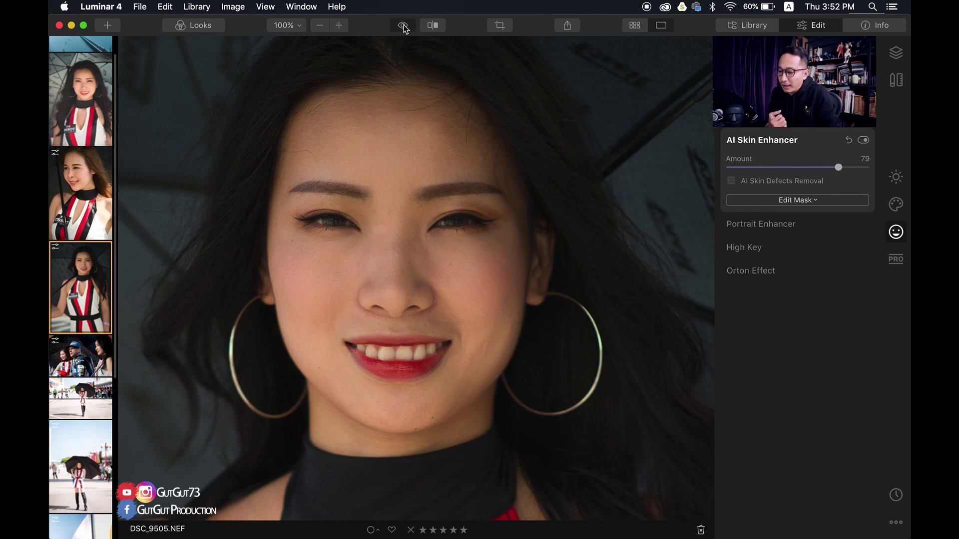
{"action": "left_click", "coordinate": [403, 26]}
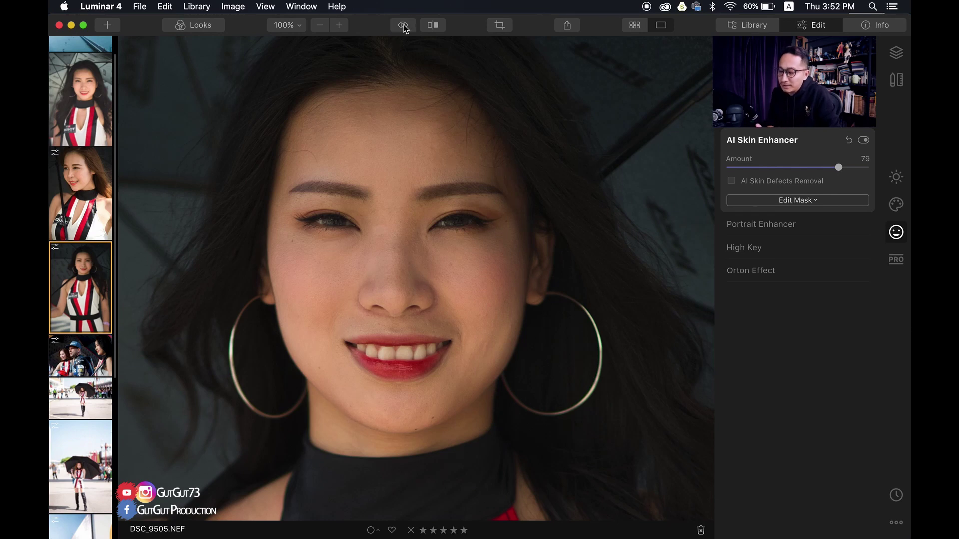
{"action": "left_click", "coordinate": [403, 26]}
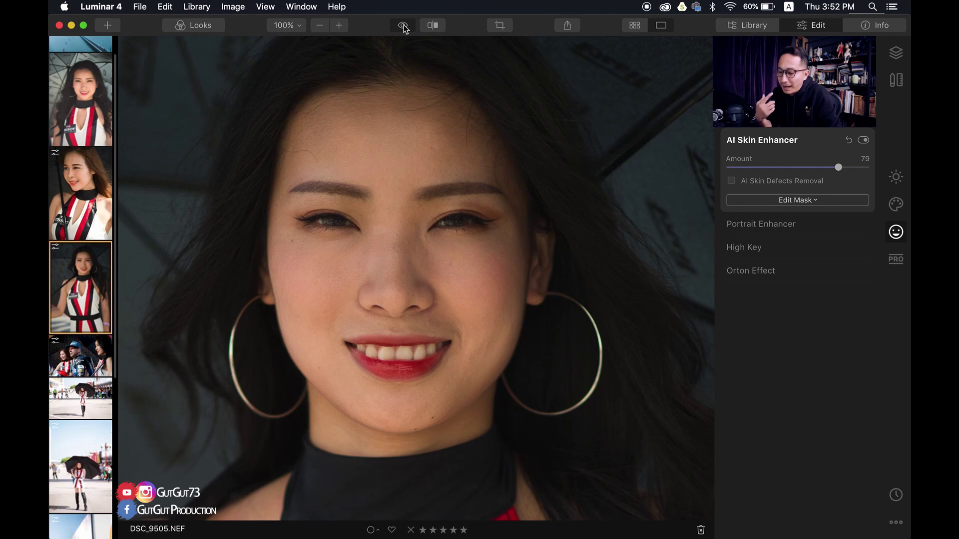
{"action": "left_click", "coordinate": [403, 25]}
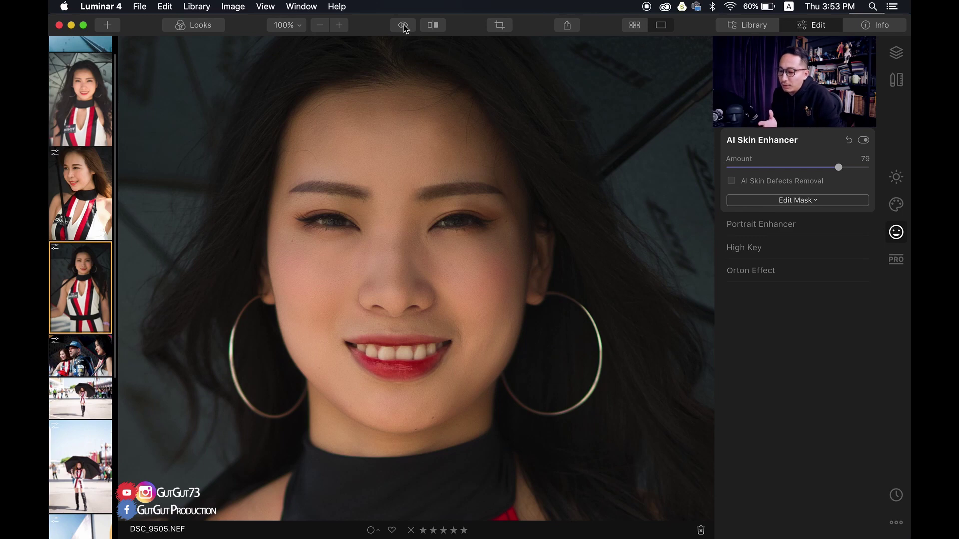
Zoom the face to 200% and compare the skin before and after retouching
{"action": "left_click", "coordinate": [338, 26]}
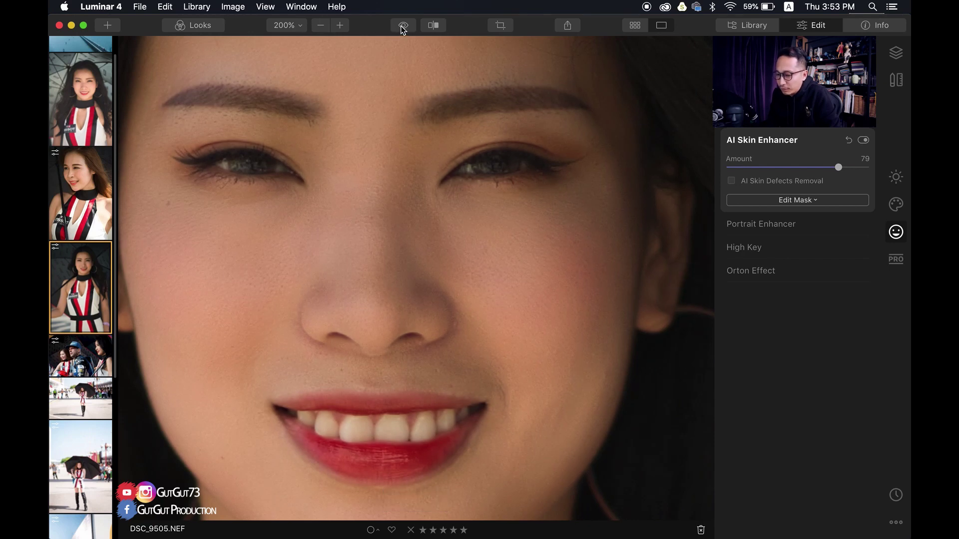
{"action": "left_click", "coordinate": [403, 26]}
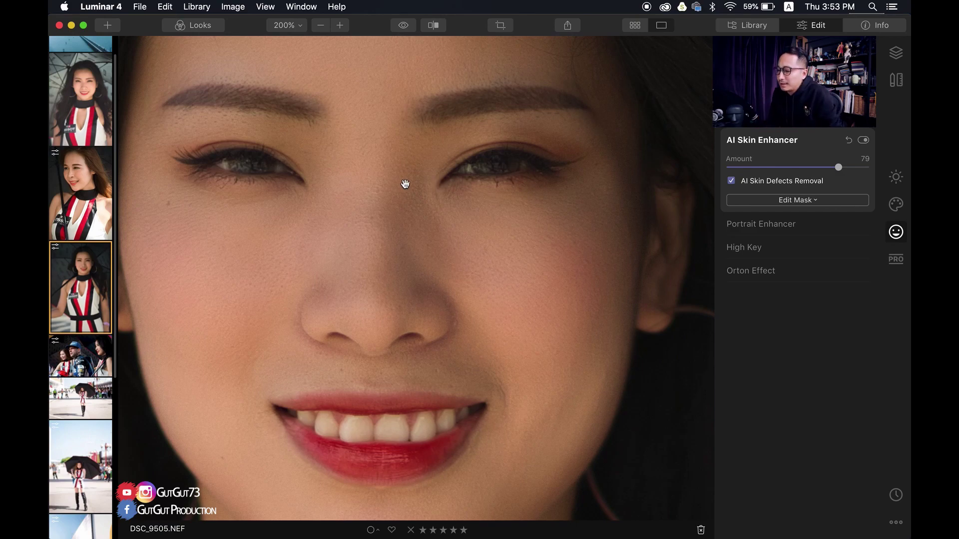
Pan to the forehead and eyebrows, then zoom back out to the whole photo
{"action": "mouse_move", "coordinate": [387, 181]}
{"action": "left_mouse_down"}
{"action": "mouse_move", "coordinate": [379, 332]}
{"action": "mouse_move", "coordinate": [407, 333]}
{"action": "left_mouse_up"}
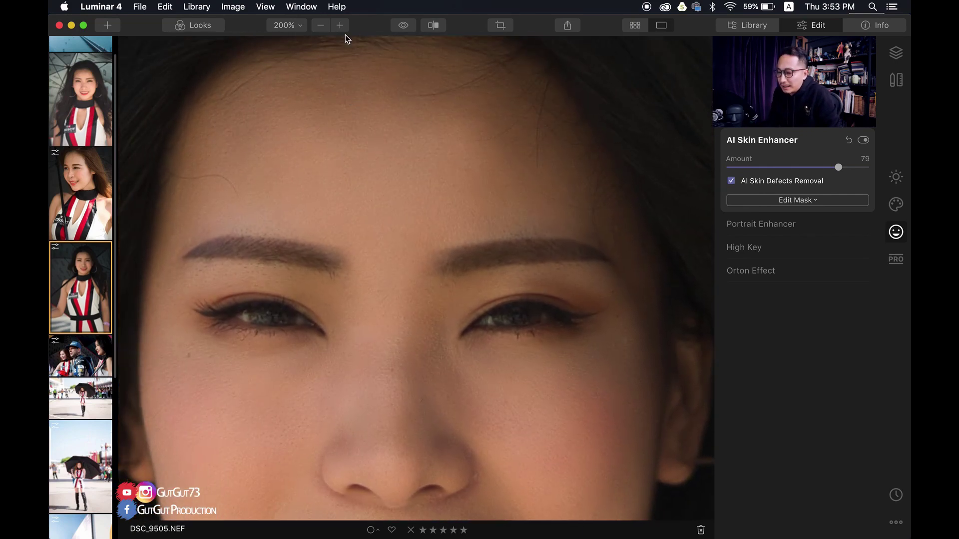
{"action": "left_click", "coordinate": [291, 25]}
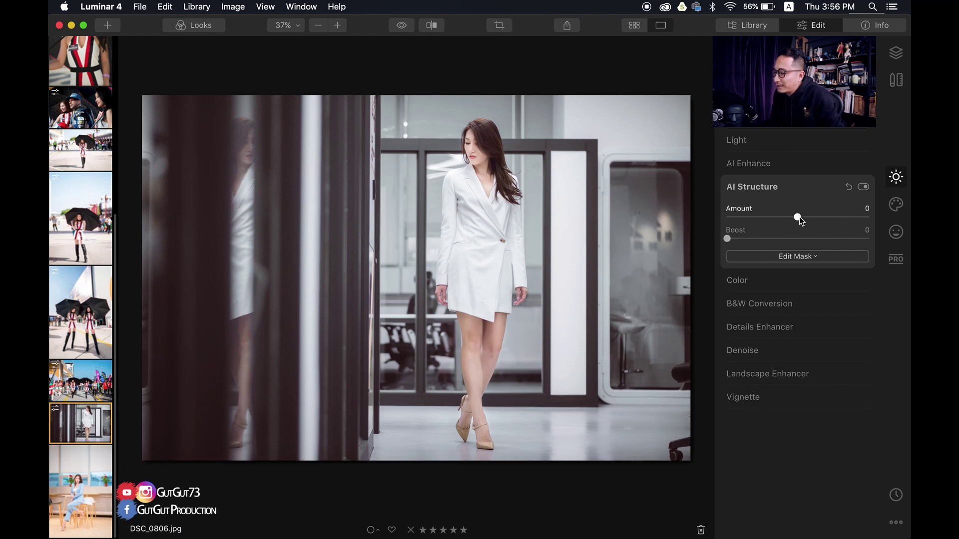
Raise AI Structure on the office portrait to 80 and compare with the original
{"action": "left_click_drag", "start_coordinate": [797, 217], "coordinate": [857, 221]}
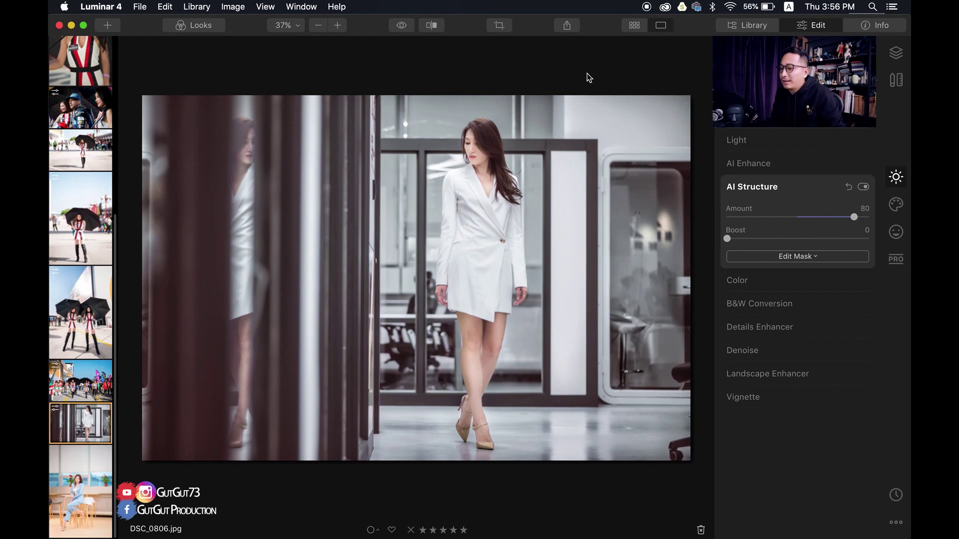
{"action": "left_click", "coordinate": [402, 28]}
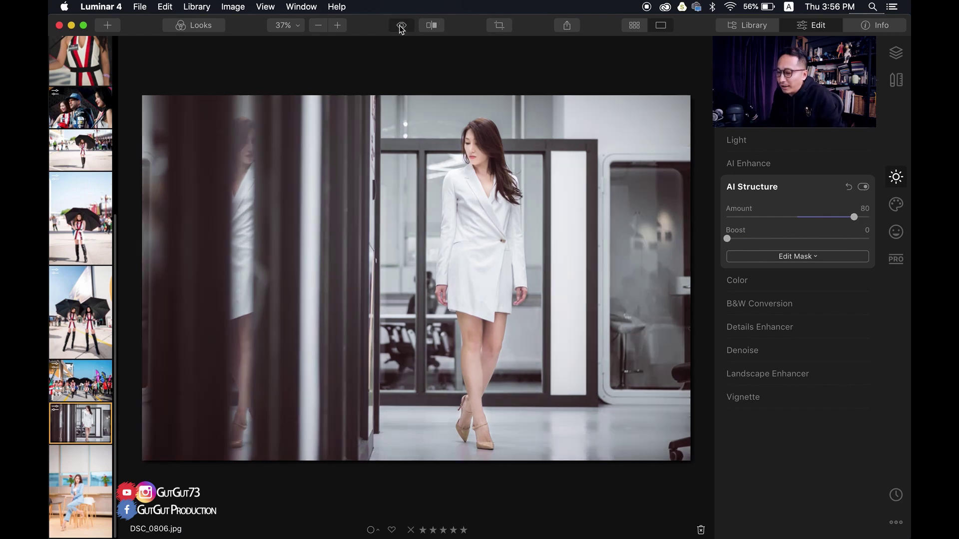
{"action": "left_click", "coordinate": [402, 28]}
{"action": "left_click", "coordinate": [398, 29]}
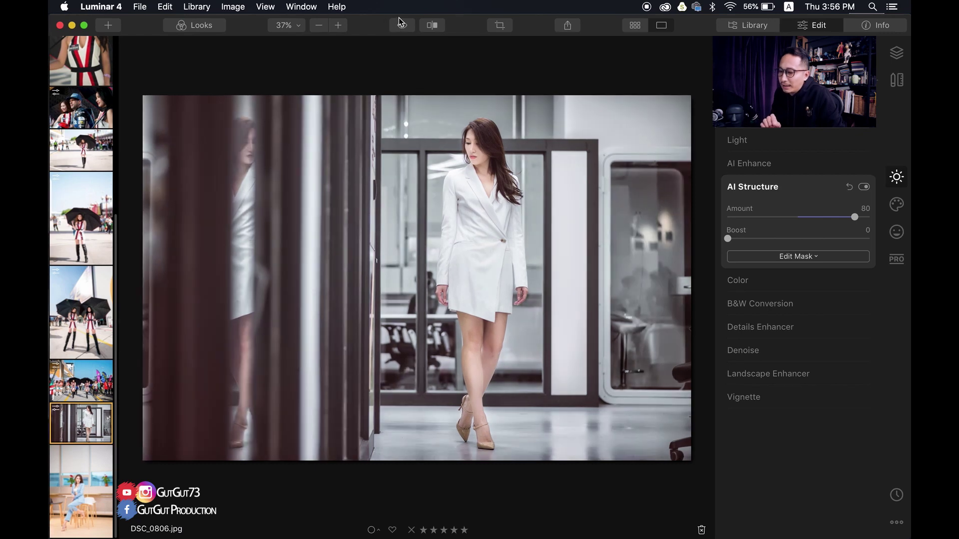
Recheck the structure effect against the original, then move to the racing street photo
{"action": "left_click", "coordinate": [403, 26]}
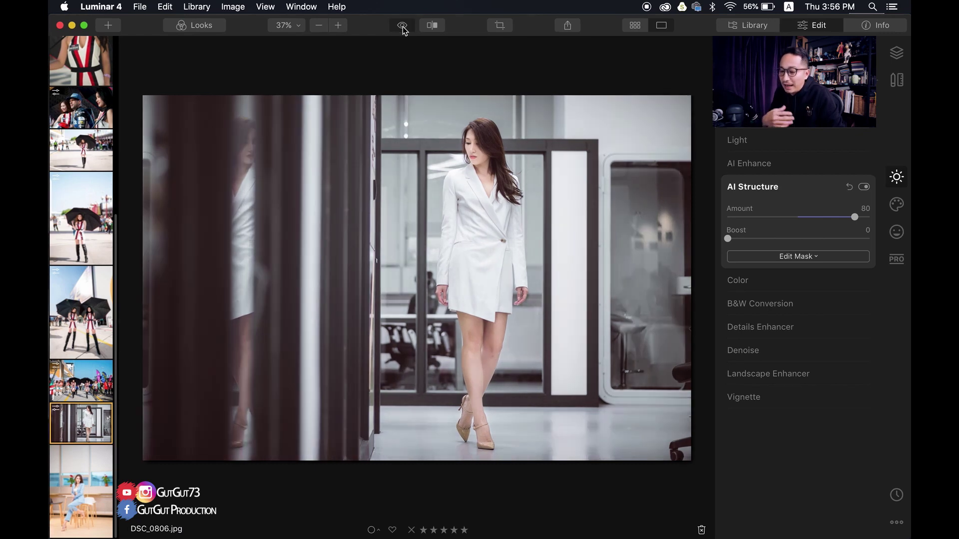
{"action": "left_click", "coordinate": [402, 26]}
{"action": "left_click", "coordinate": [402, 26]}
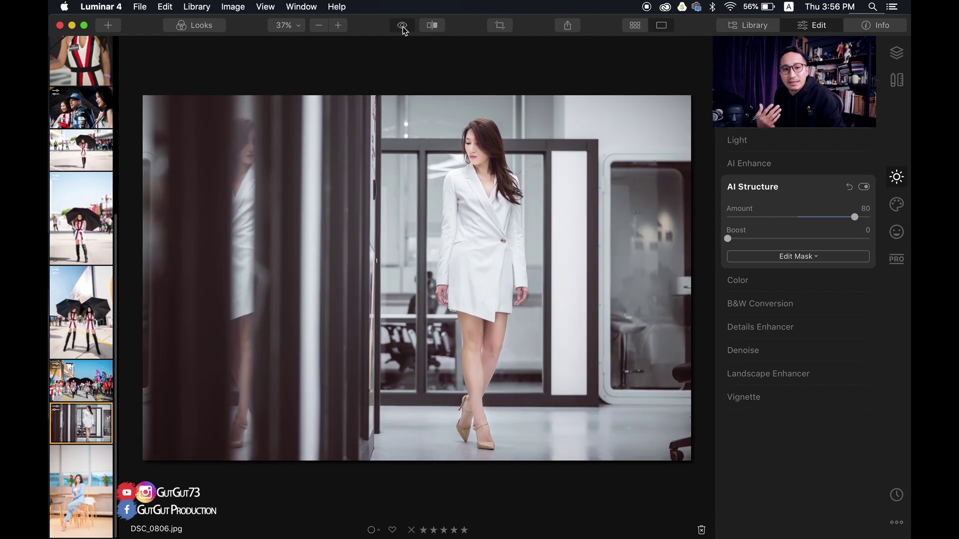
{"action": "left_click", "coordinate": [403, 26]}
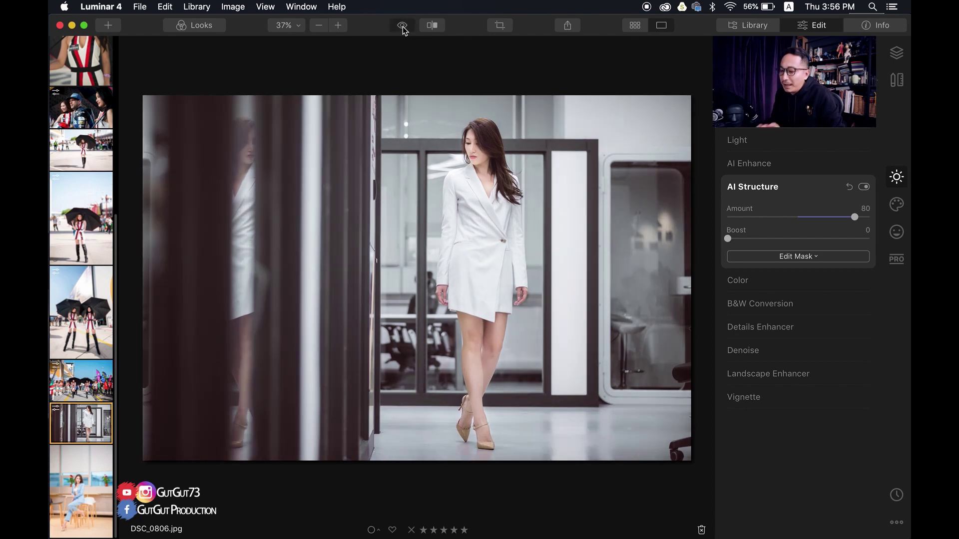
{"action": "left_click", "coordinate": [402, 26]}
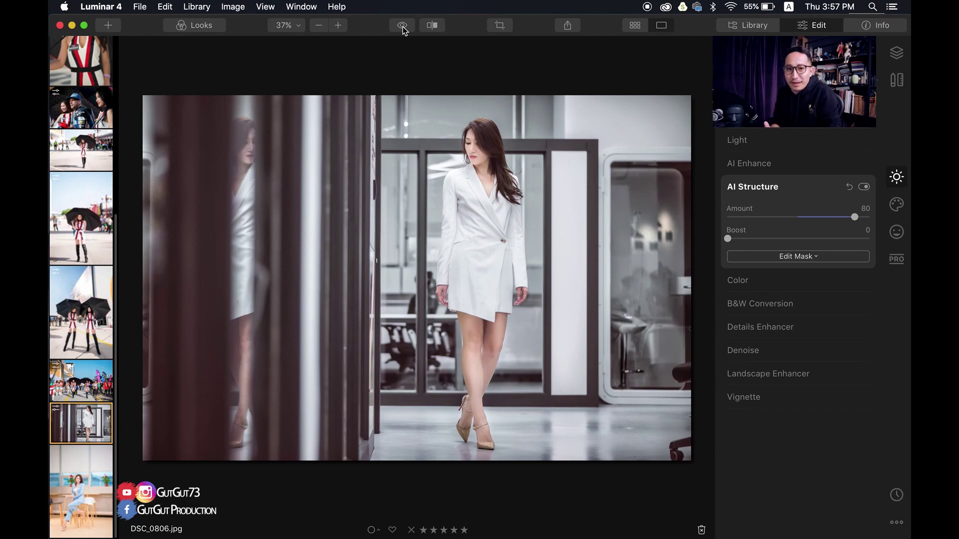
{"action": "key", "text": "Left"}
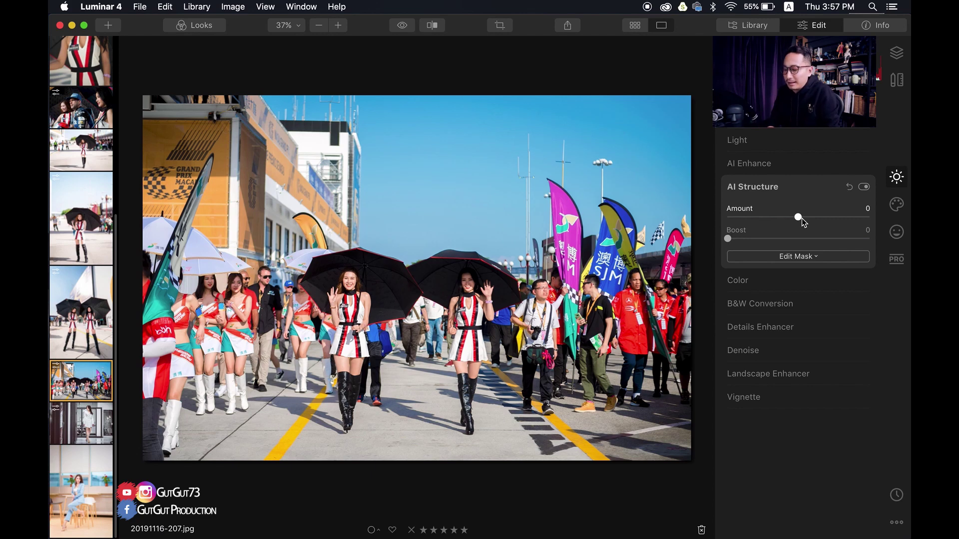
Set AI Structure to 100 on the racing photo and compare it with the original
{"action": "left_click_drag", "start_coordinate": [798, 218], "coordinate": [883, 217]}
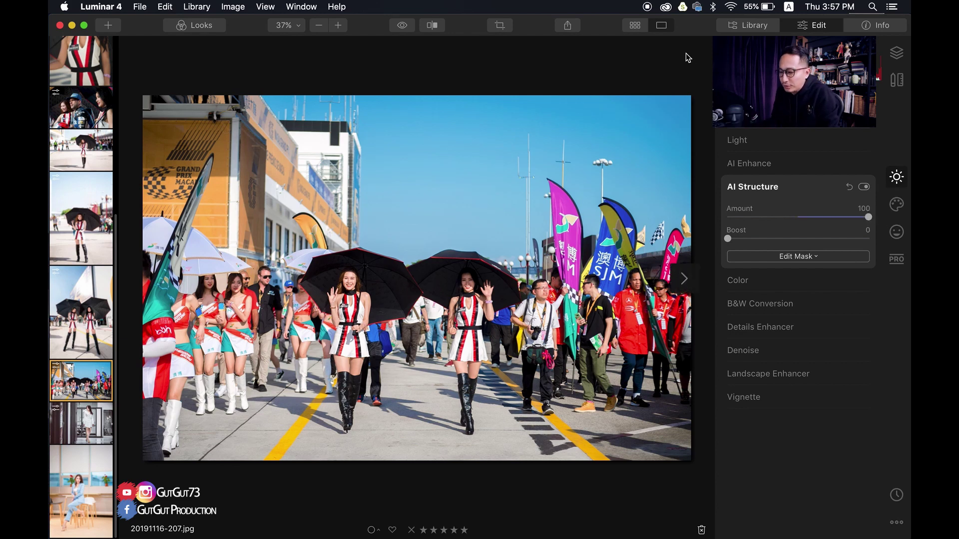
{"action": "left_click", "coordinate": [402, 26]}
{"action": "left_click", "coordinate": [402, 26]}
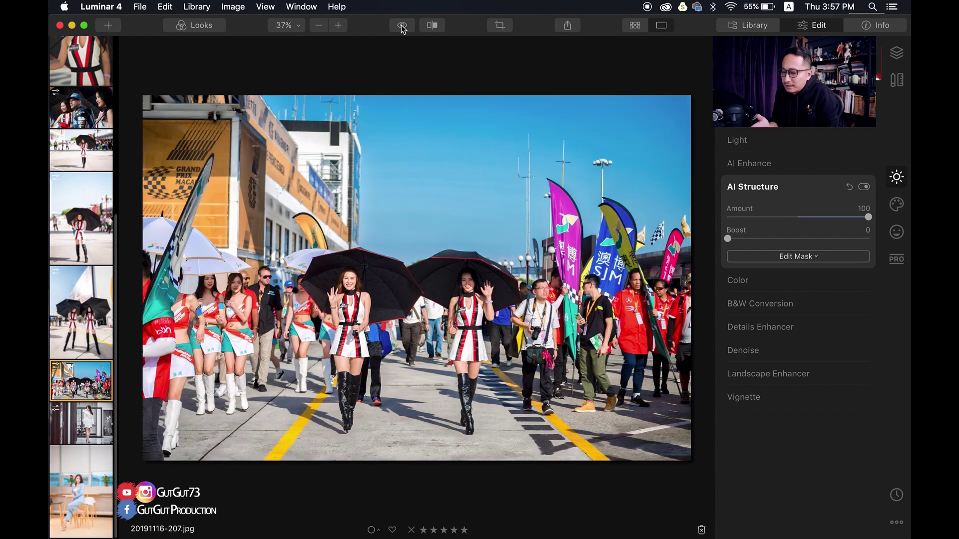
{"action": "left_click", "coordinate": [402, 26]}
{"action": "left_click", "coordinate": [402, 26]}
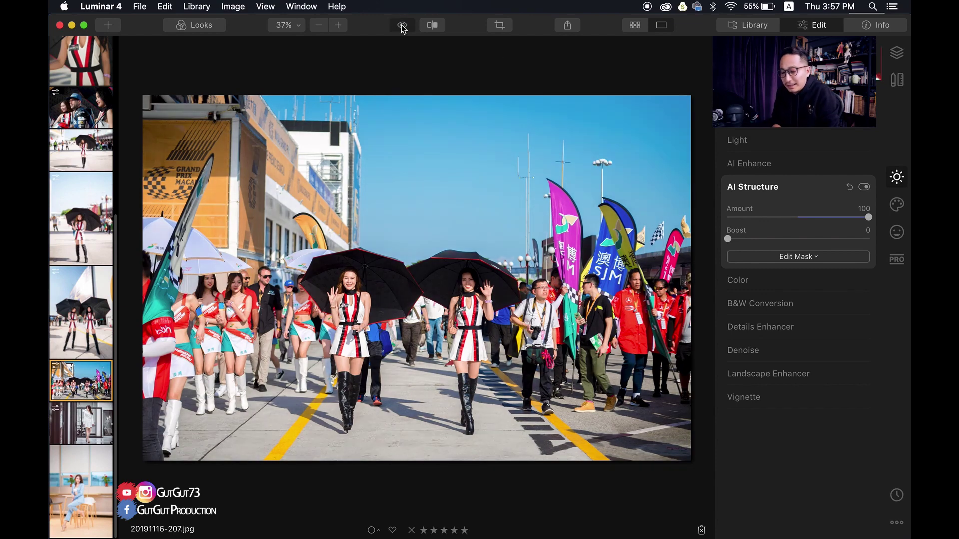
{"action": "left_click", "coordinate": [402, 26]}
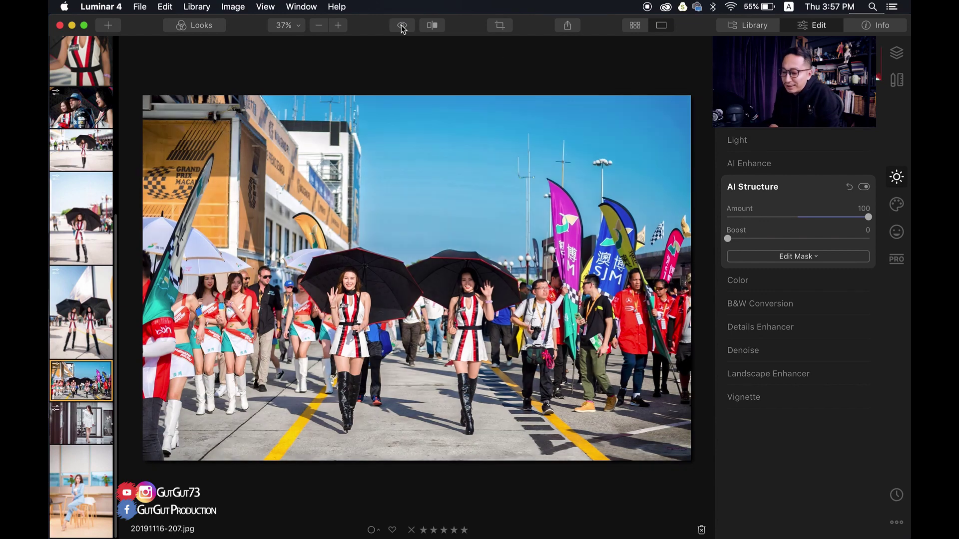
{"action": "left_click", "coordinate": [402, 27]}
{"action": "left_click", "coordinate": [402, 26]}
{"action": "left_click", "coordinate": [402, 26]}
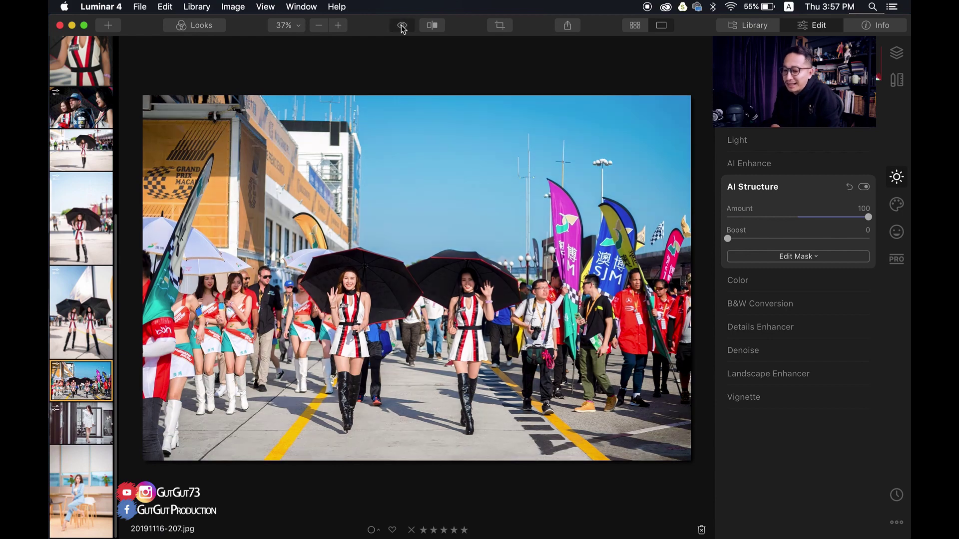
{"action": "left_click", "coordinate": [402, 28]}
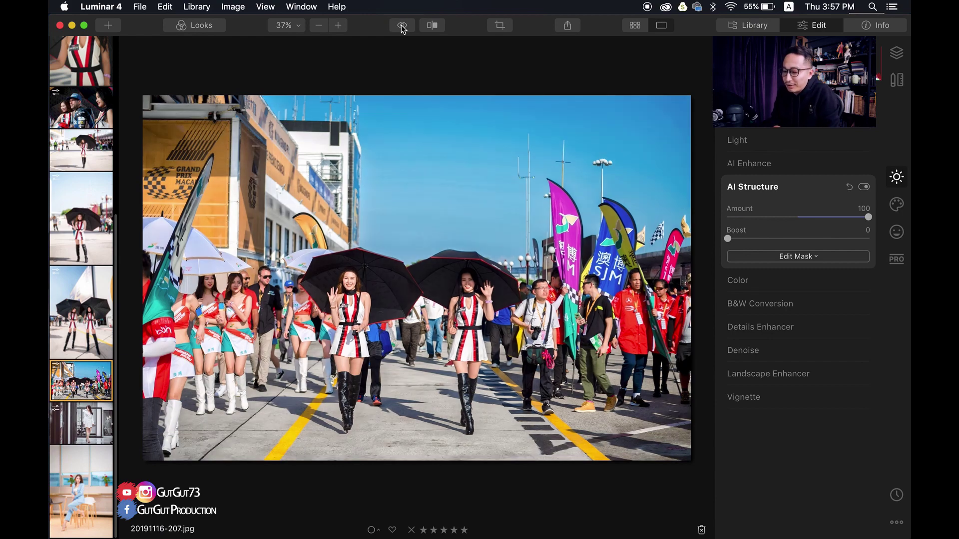
Keep comparing the sharpened racing photo with its original, then move to DSC_0362.jpg
{"action": "left_click", "coordinate": [402, 27]}
{"action": "left_click", "coordinate": [402, 27]}
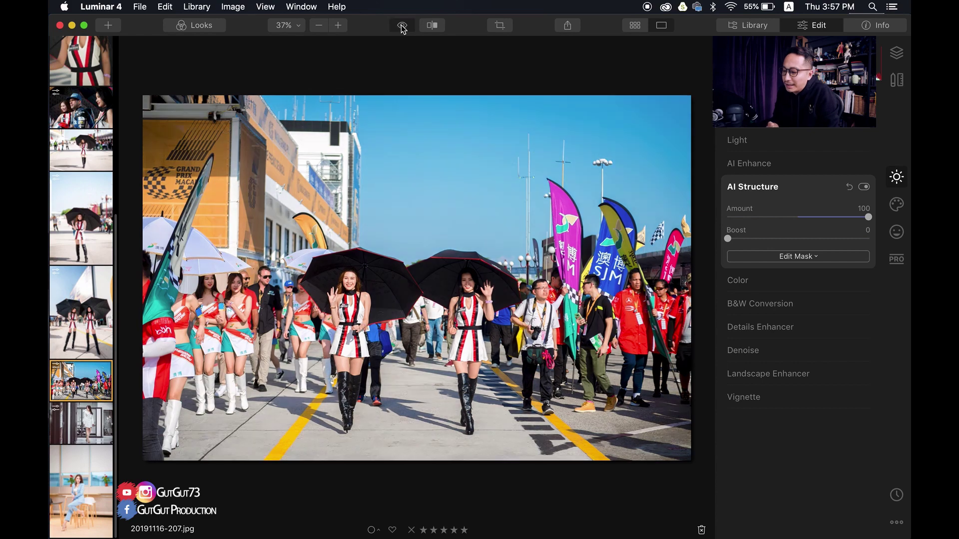
{"action": "left_click", "coordinate": [402, 28]}
{"action": "left_click", "coordinate": [403, 28]}
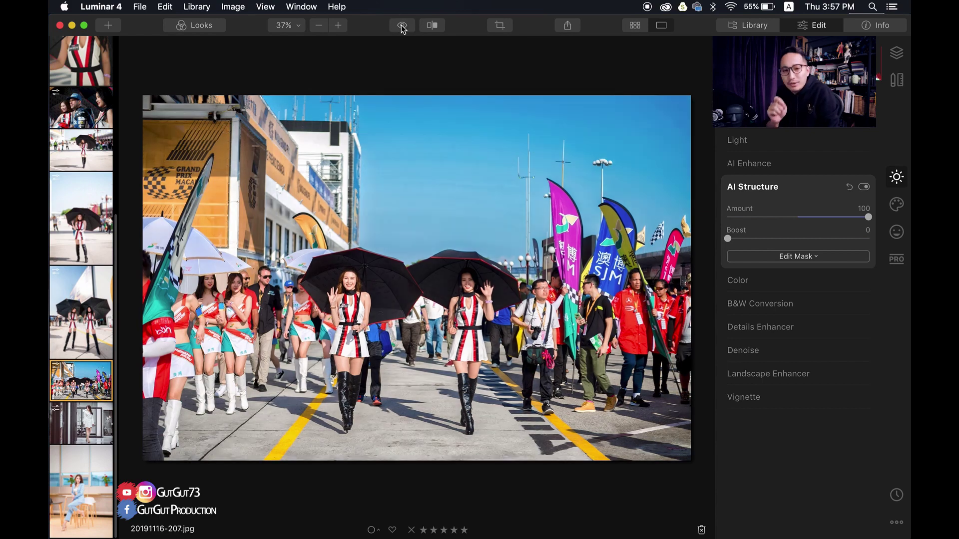
{"action": "left_click", "coordinate": [402, 28]}
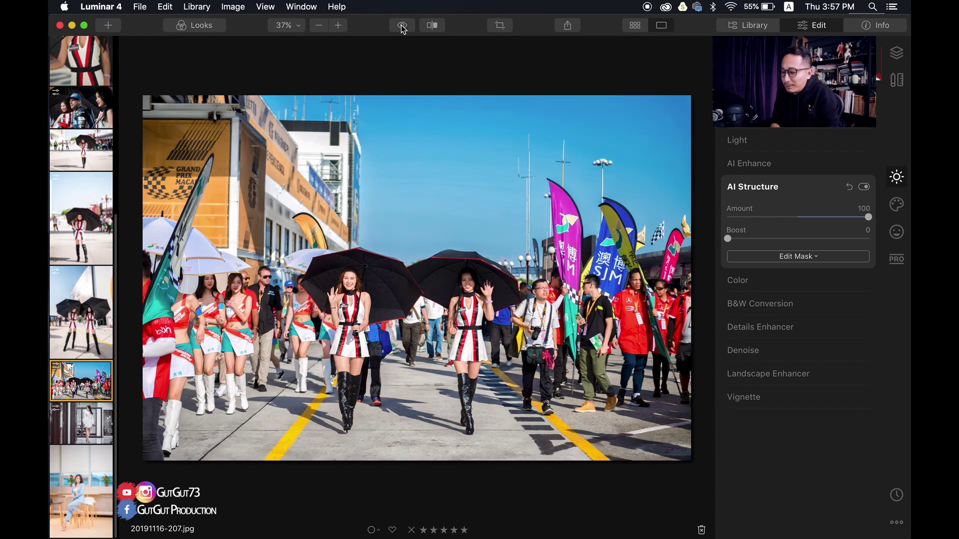
{"action": "left_click", "coordinate": [402, 27]}
{"action": "left_click", "coordinate": [402, 27]}
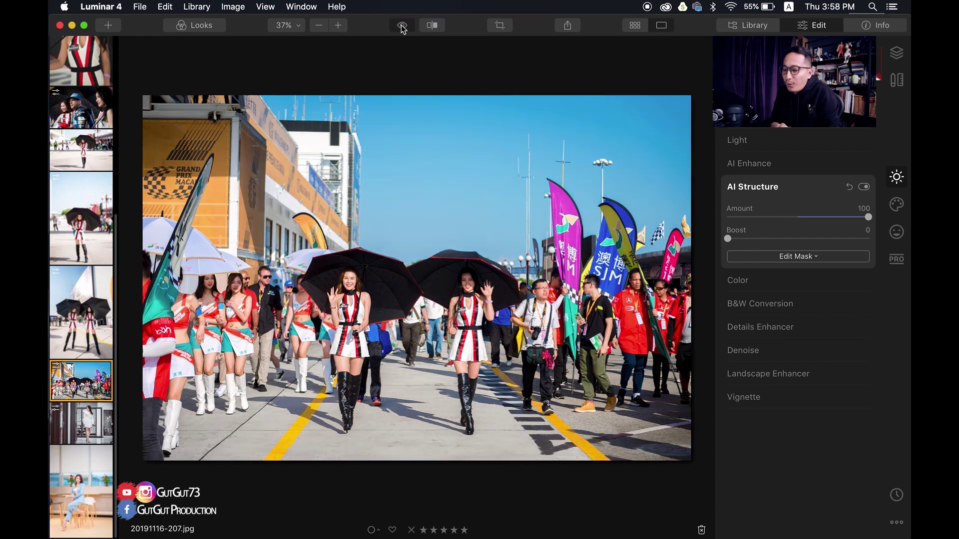
{"action": "left_click", "coordinate": [402, 27]}
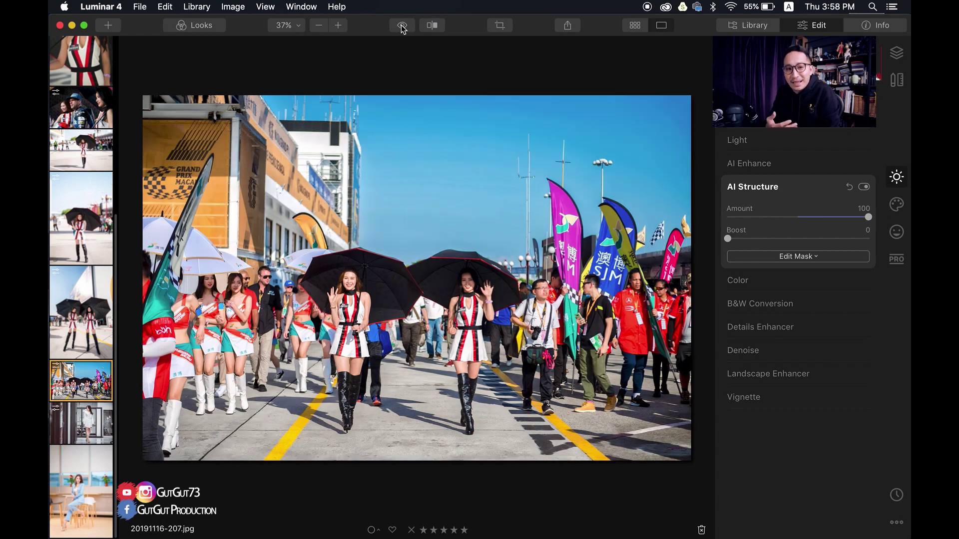
{"action": "key", "text": "Right"}
{"action": "key", "text": "Right"}
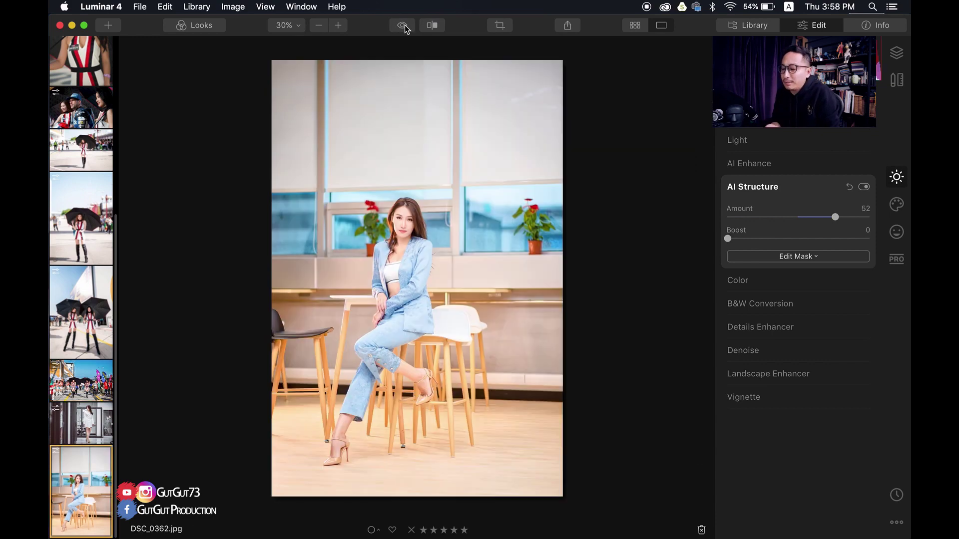
{"action": "left_click", "coordinate": [405, 28]}
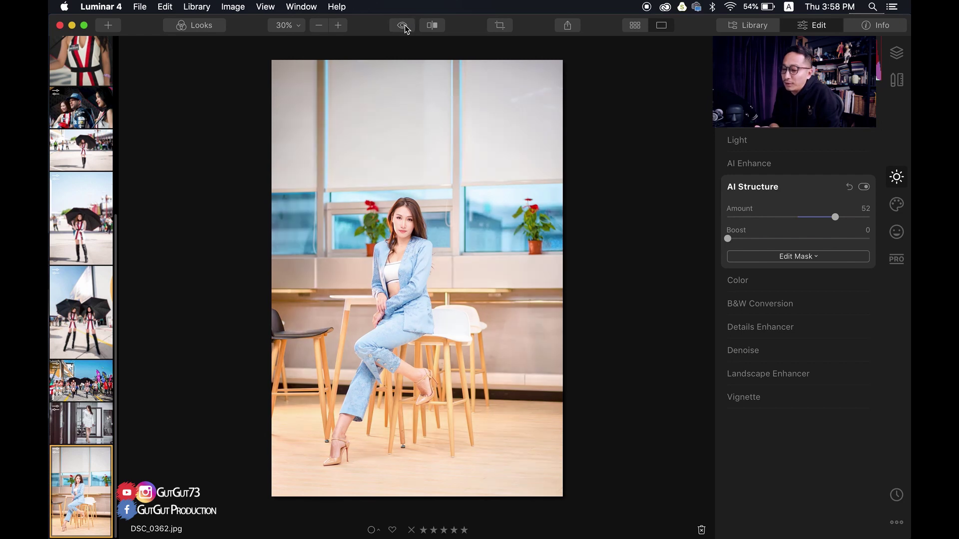
{"action": "left_click", "coordinate": [405, 28]}
{"action": "left_click", "coordinate": [405, 28]}
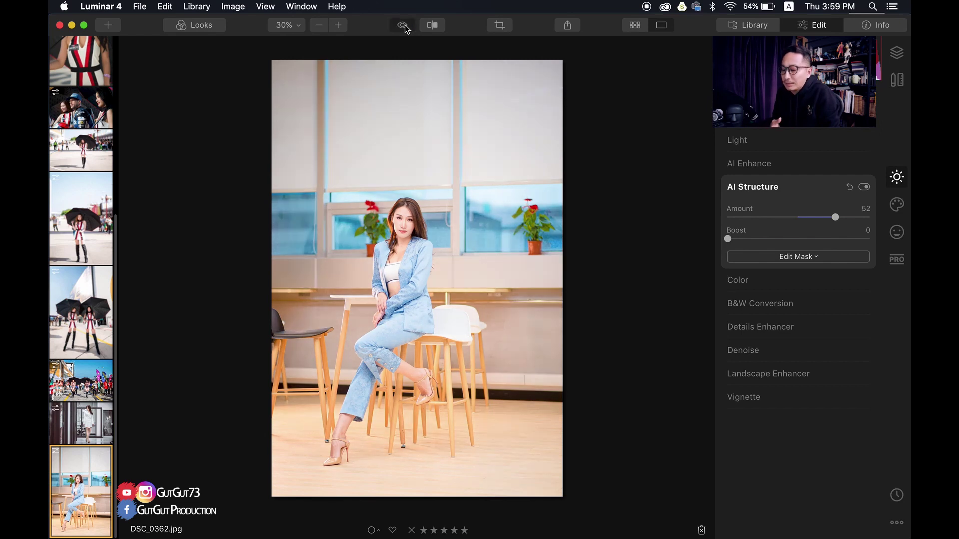
{"action": "left_click", "coordinate": [405, 28]}
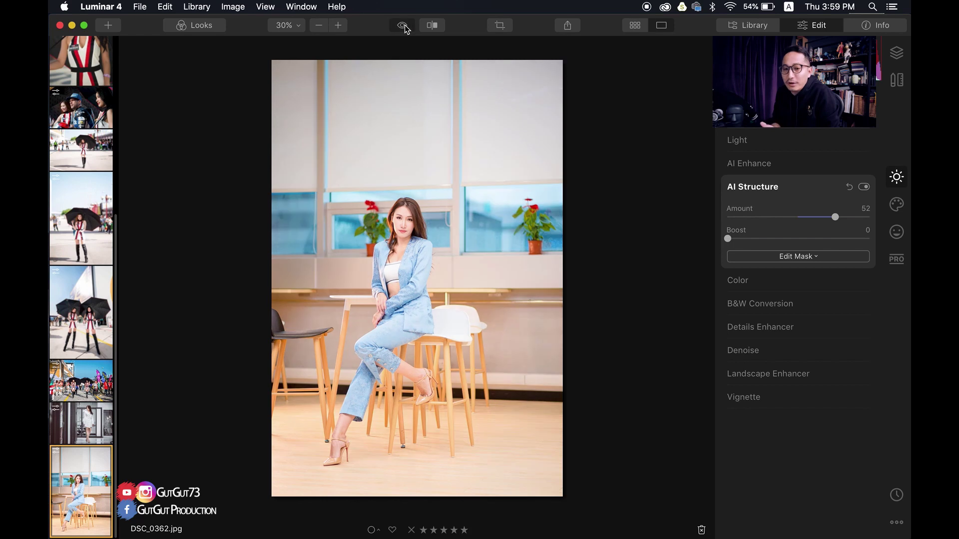